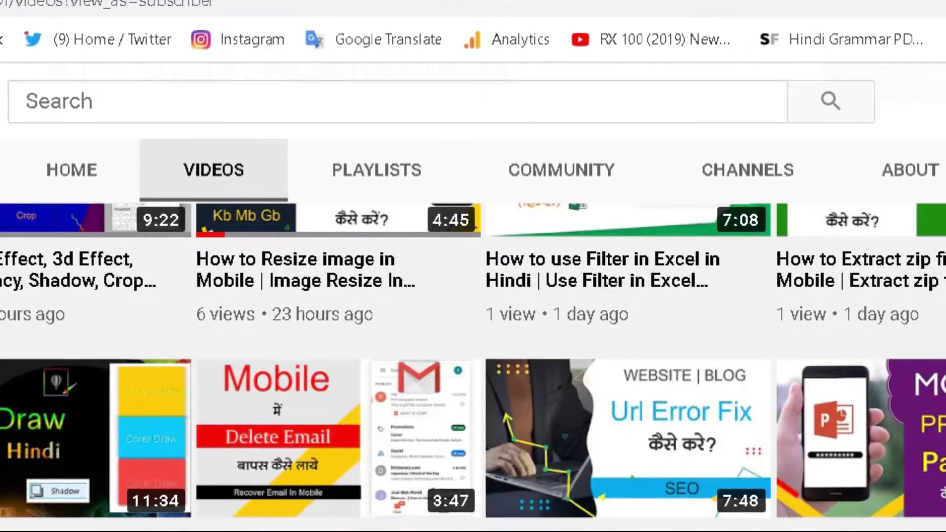
- Select cell G5 and bring up the Insert Picture file browser for a picture from the computer
scroll(472, 296, "down", 5)
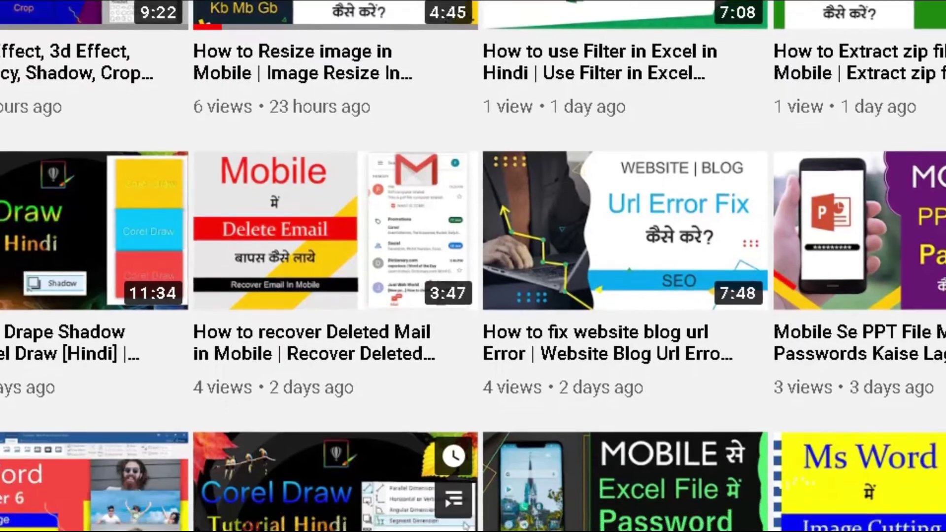
scroll(445, 494, "up", 5)
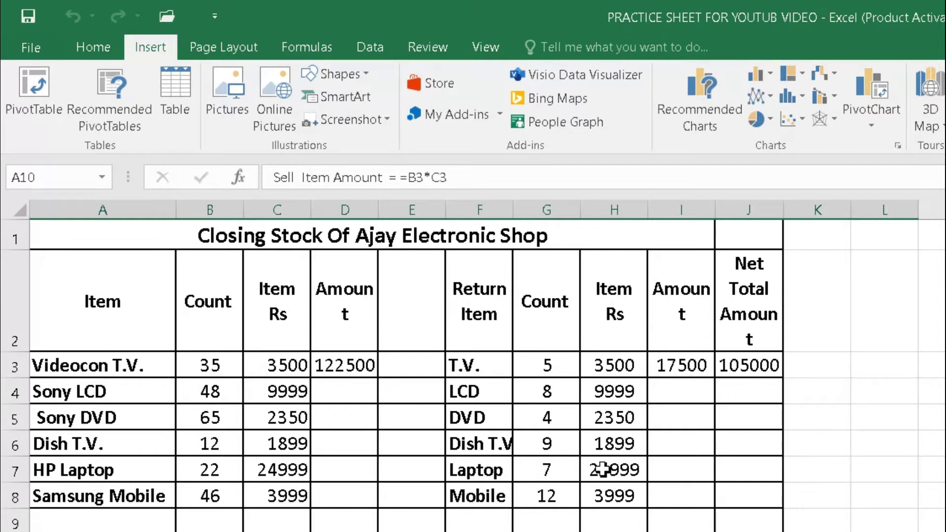
left_click(534, 426)
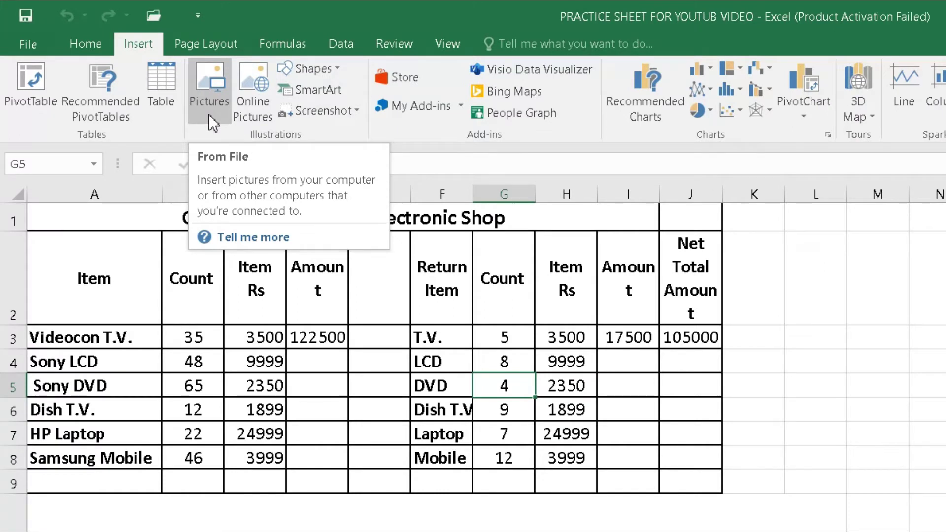
left_click(209, 113)
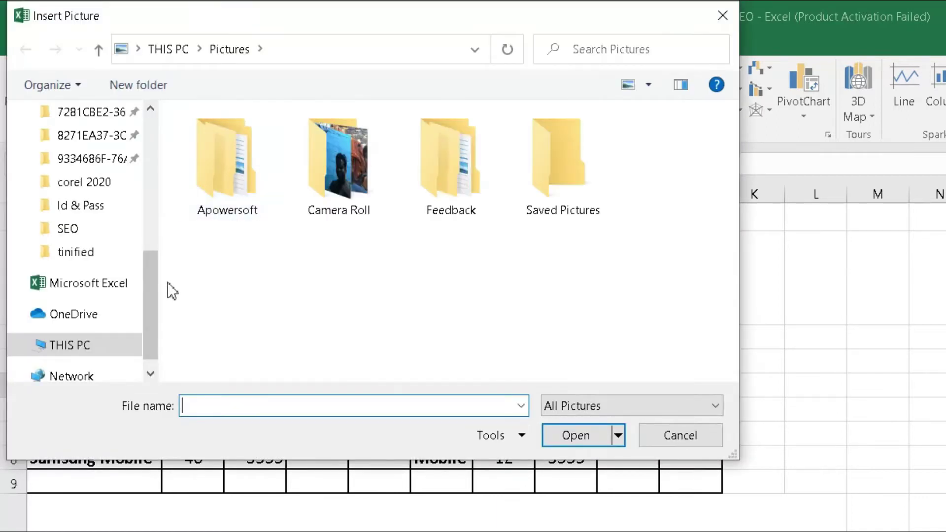
- Insert the 'for web logo png' image from the Desktop folder into the sheet
left_click_drag(146, 268, 151, 133)
left_click(99, 112)
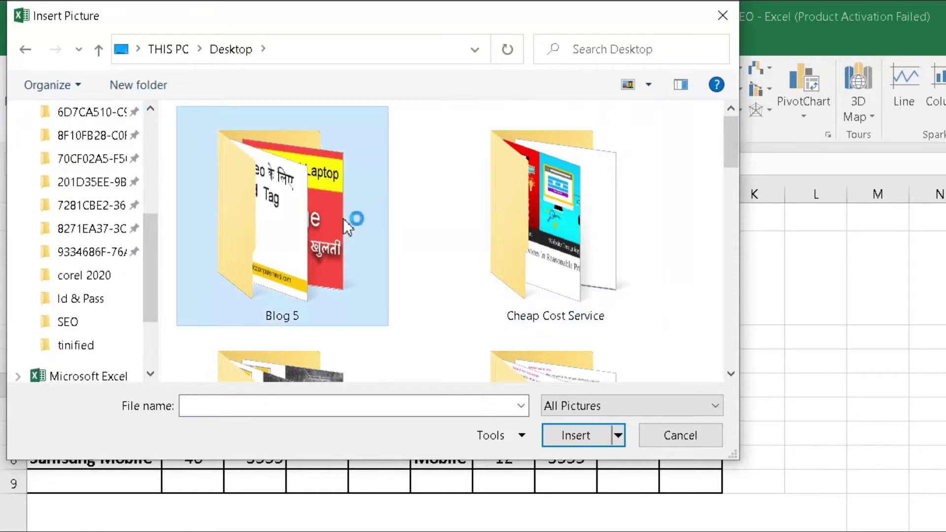
scroll(343, 217, "down", 5)
scroll(343, 217, "down", 5)
double_click(341, 295)
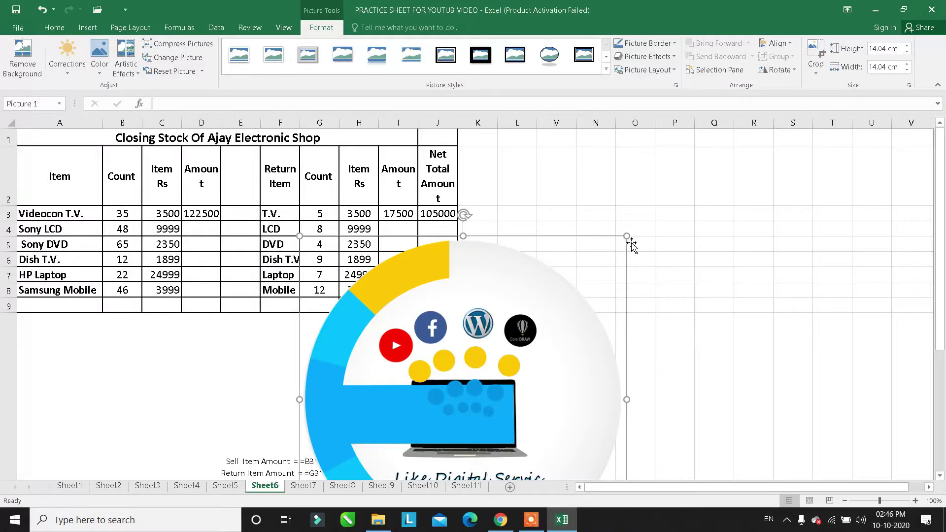
- Shrink the logo to 7.48 cm square, move it beside the table, then select A1
left_click_drag(626, 236, 407, 389)
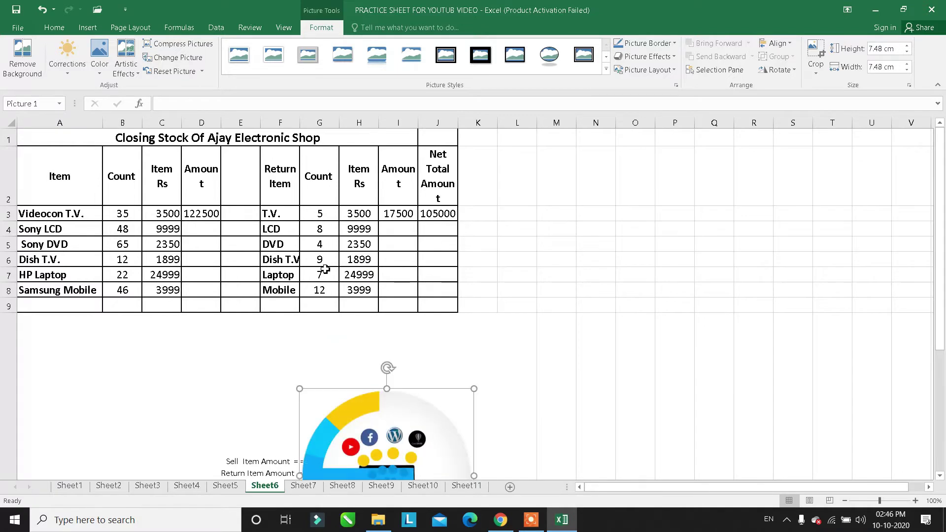
mouse_move(408, 451)
left_mouse_down()
mouse_move(523, 273)
mouse_move(634, 250)
left_mouse_up()
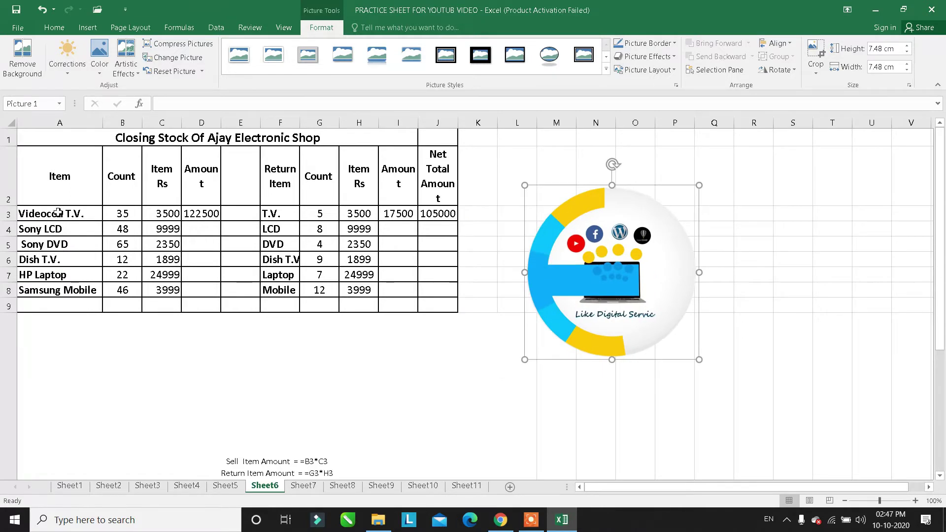
left_click(21, 136)
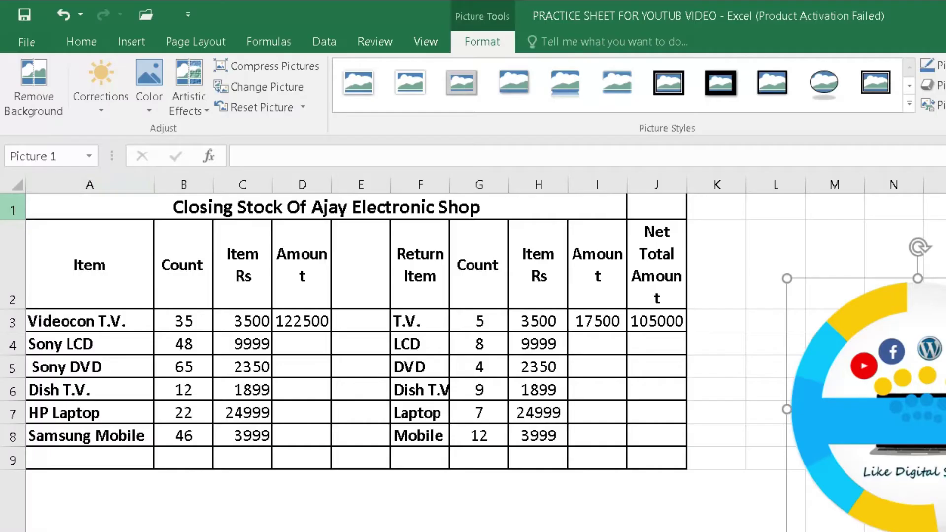
- Insert a tall blank row above the table title and merge A1:J1 into one cell
right_click(11, 209)
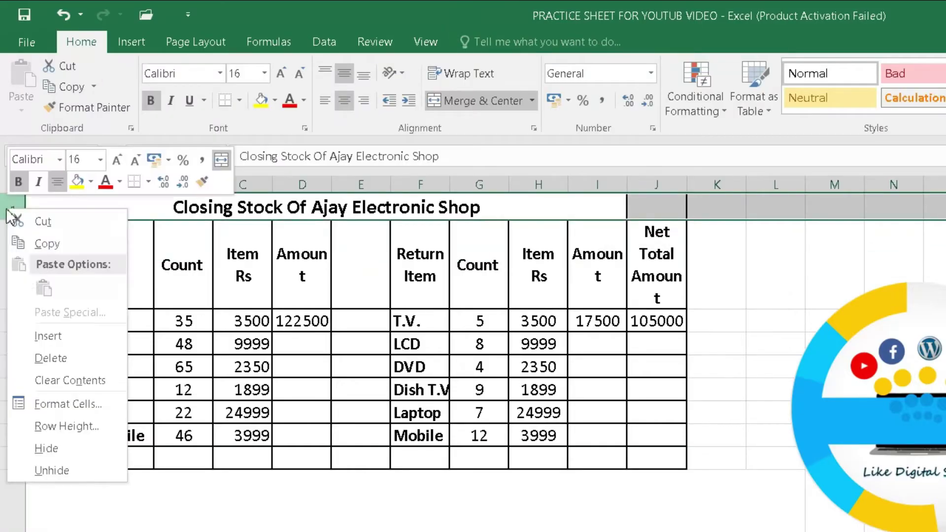
left_click(47, 336)
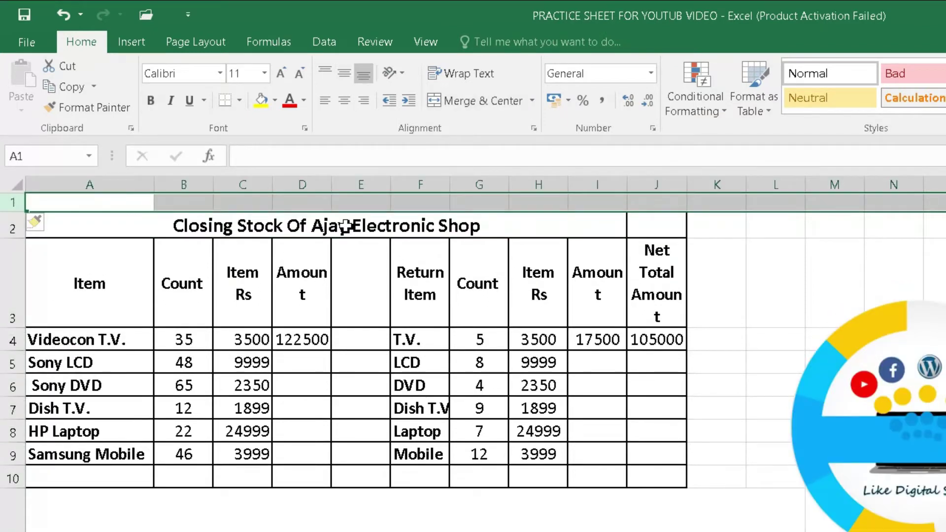
left_click_drag(13, 212, 15, 293)
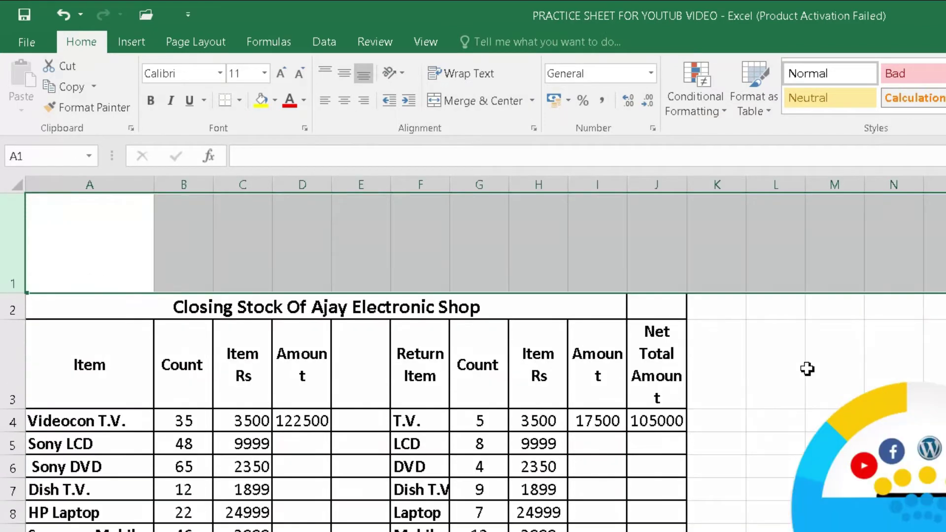
left_click(551, 249)
left_click_drag(101, 219, 631, 241)
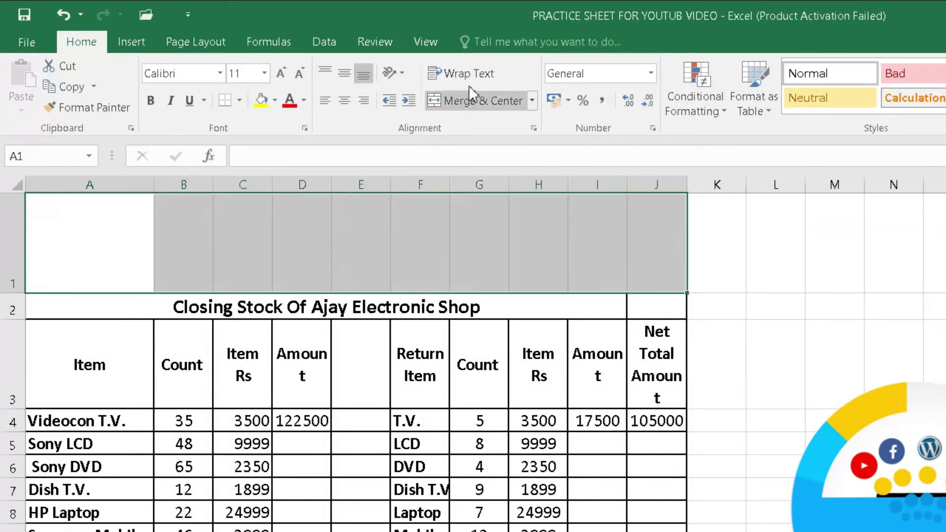
left_click(463, 101)
- Paste the logo, shrink it, and position it centred inside the enlarged row 1
key("ctrl+v")
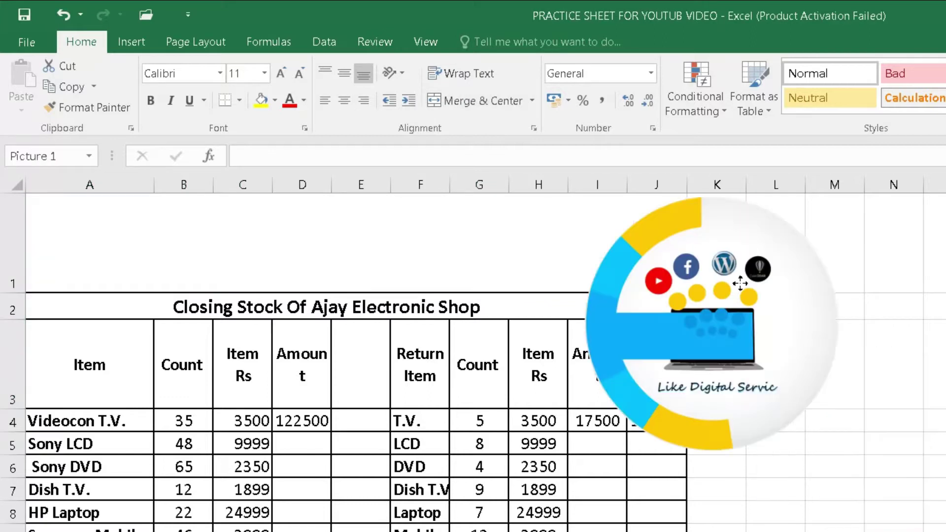
left_click_drag(796, 454, 653, 311)
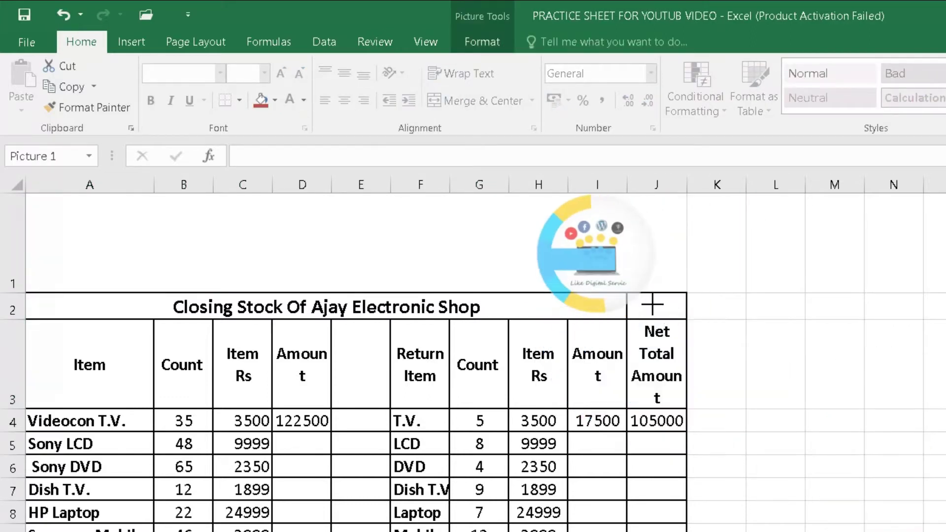
left_click_drag(606, 256, 402, 255)
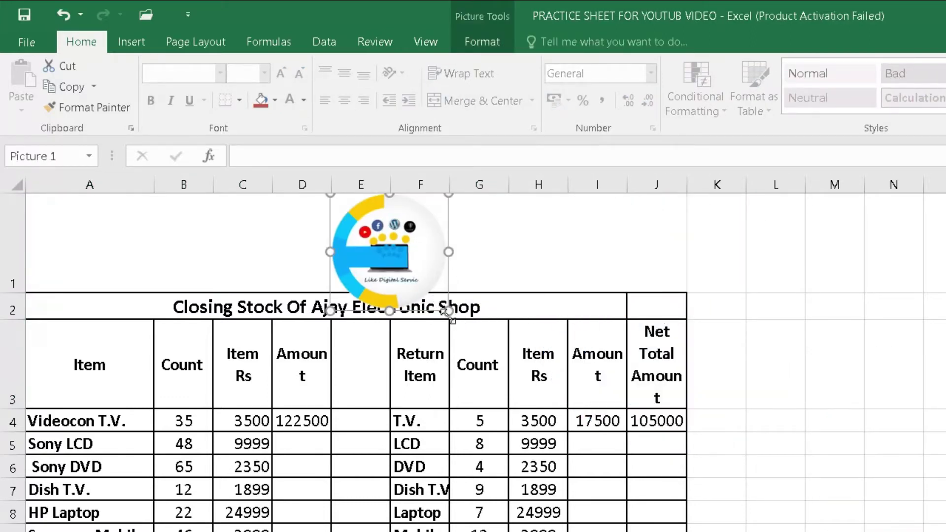
left_click_drag(14, 293, 15, 314)
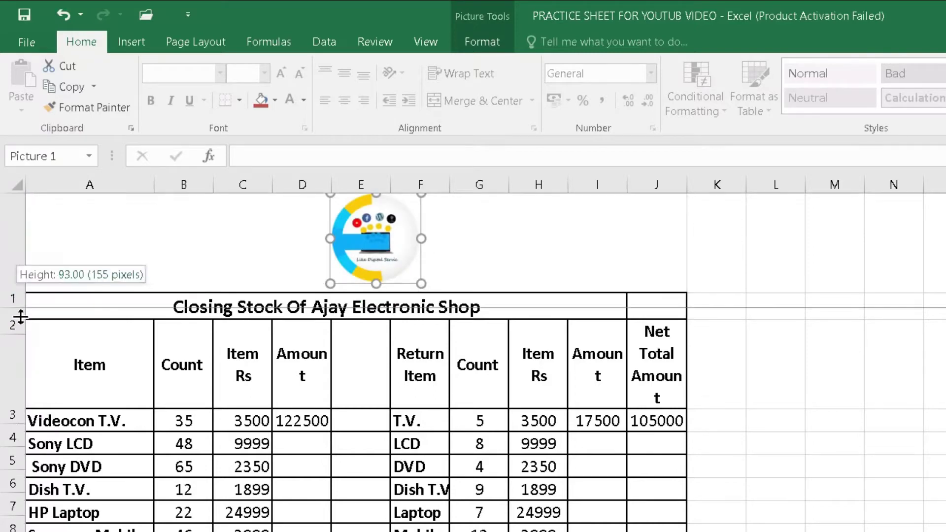
left_click(382, 266)
left_click_drag(377, 252, 359, 260)
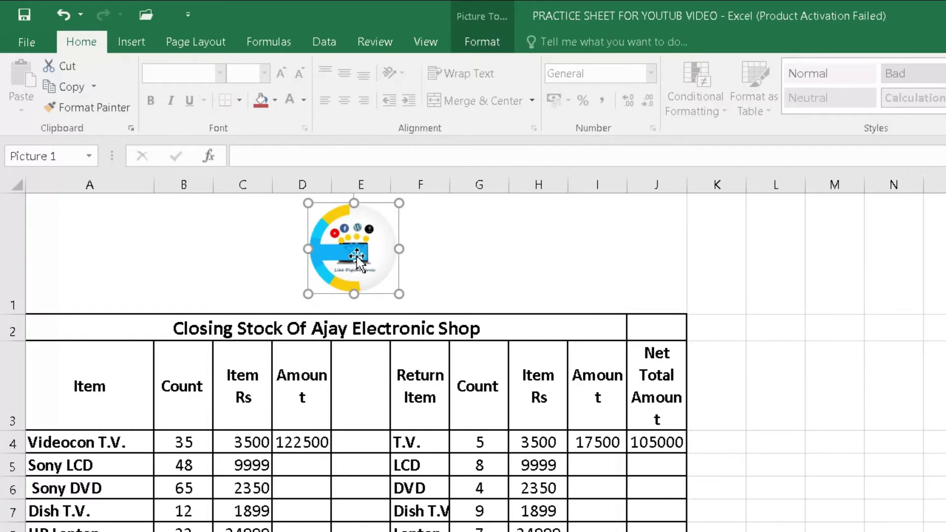
left_click_drag(357, 256, 346, 259)
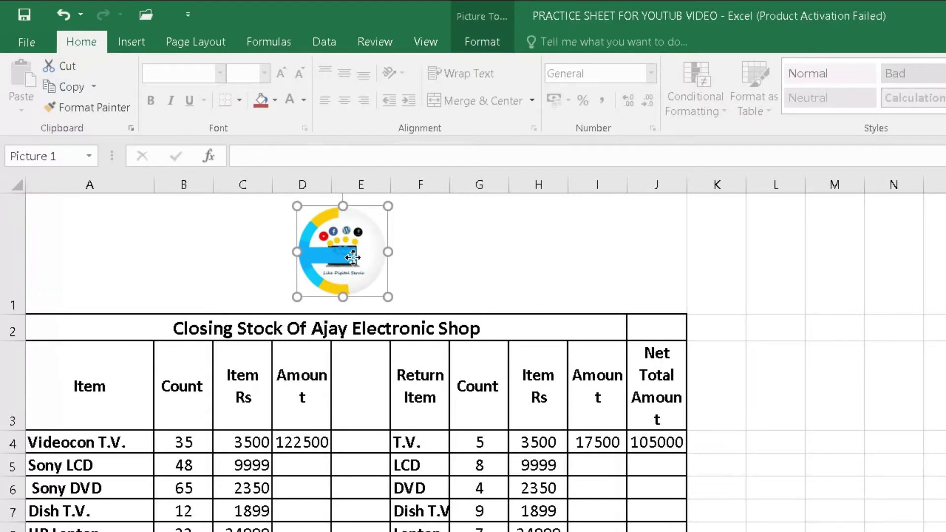
left_click(480, 41)
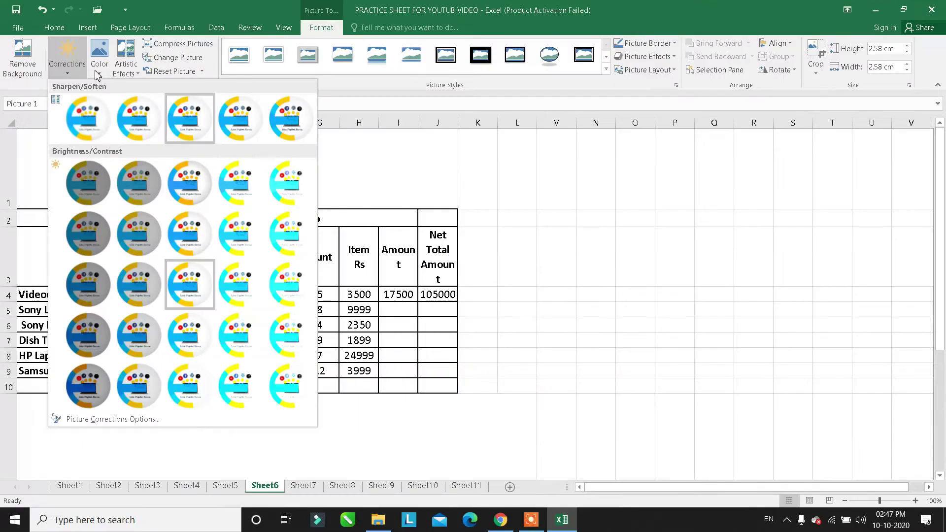
left_click(98, 71)
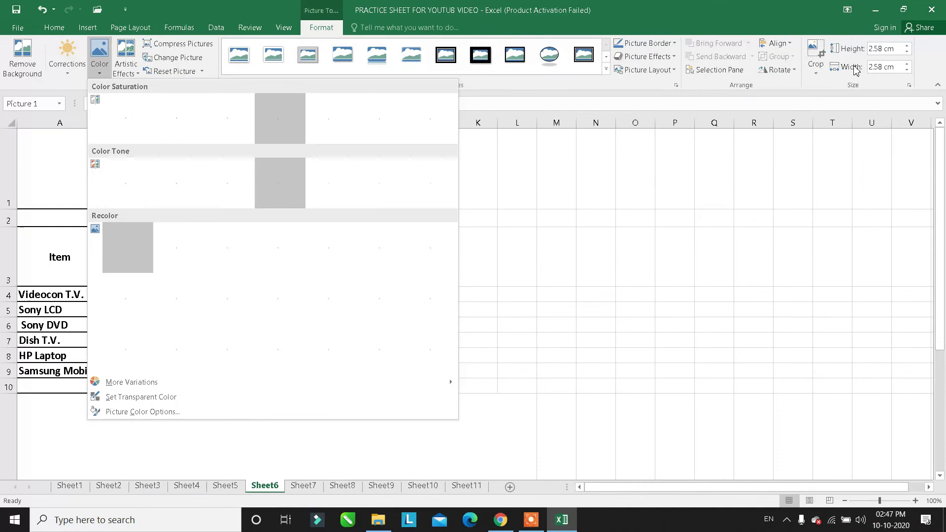
left_click(607, 206)
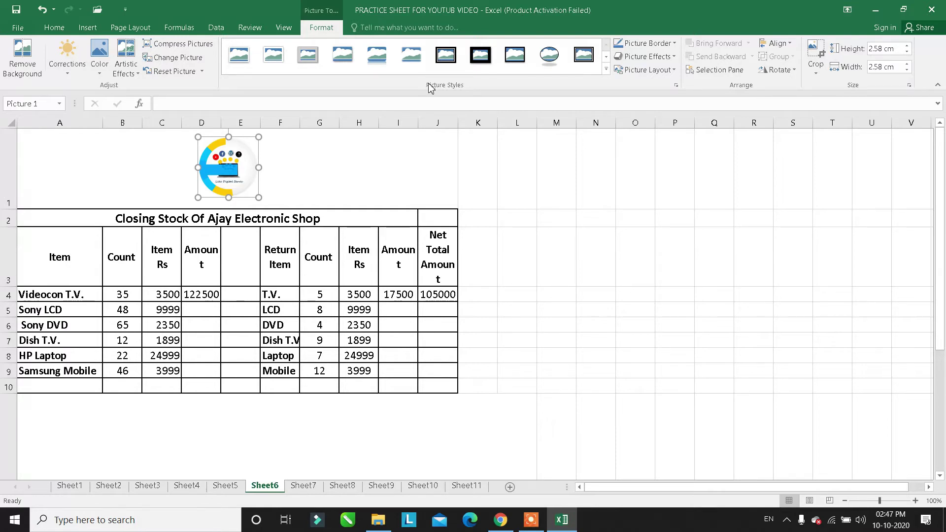
- Open Online Pictures from the Insert tab and place the cursor in the Bing search box
left_click(86, 28)
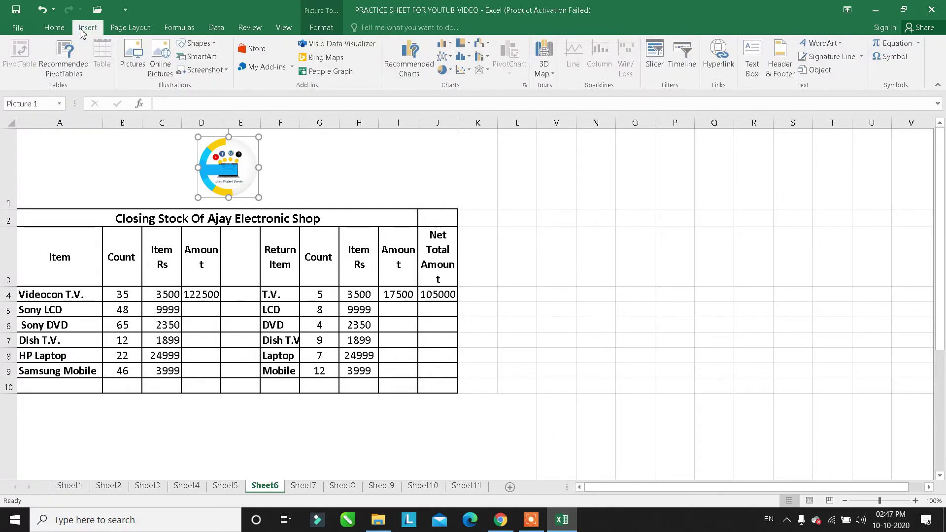
left_click(169, 76)
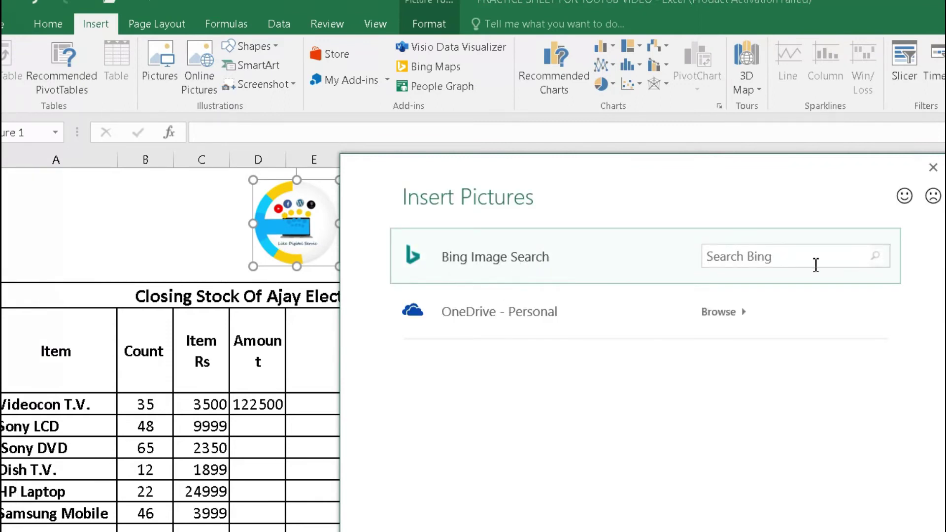
left_click(792, 263)
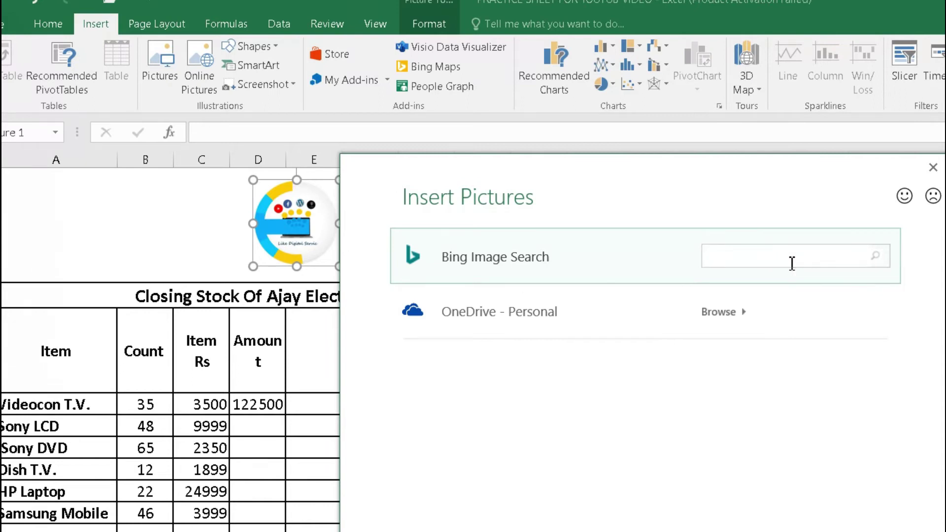
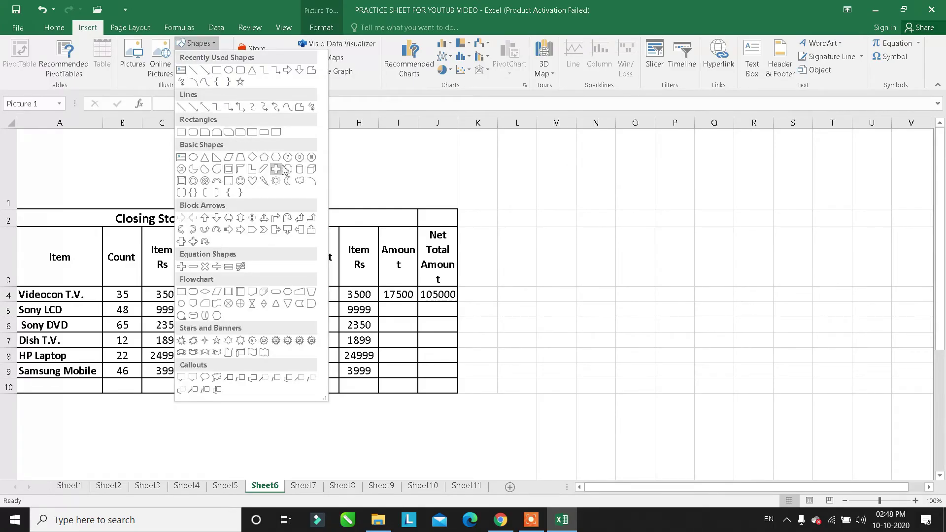
- Draw a hexagon in row 1 above column H and give it the red shape style
left_click(277, 158)
left_click_drag(364, 154, 411, 196)
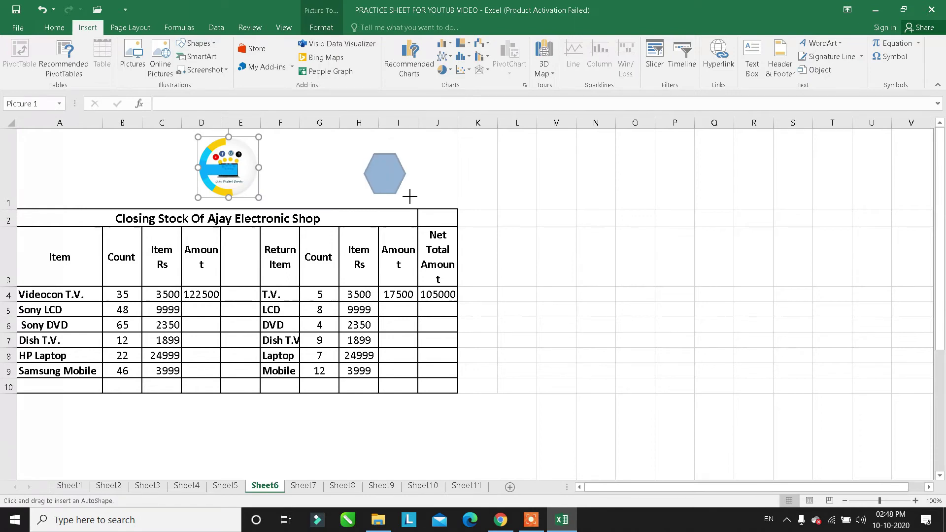
left_click(232, 56)
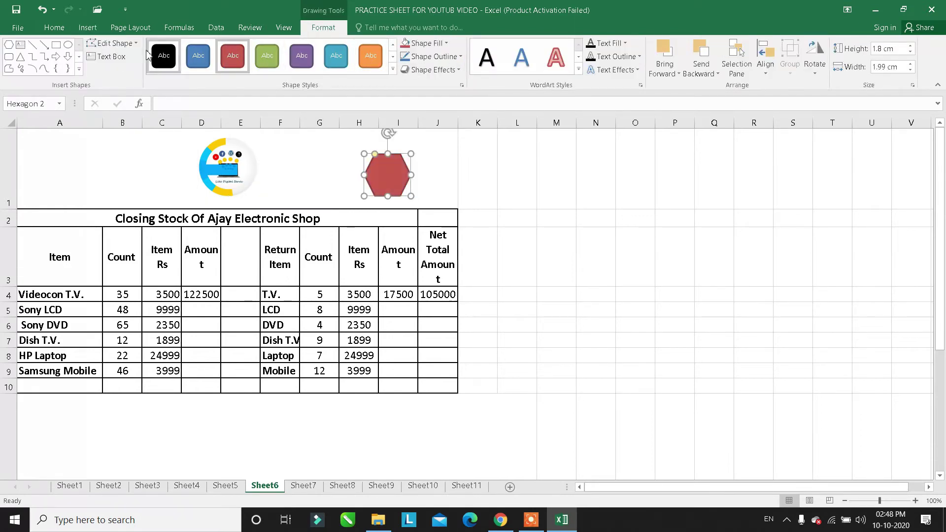
- Draw a blue trapezoid, then shrink it to about 2.96 × 2.99 cm beside the hexagon
left_click(88, 27)
left_click(213, 46)
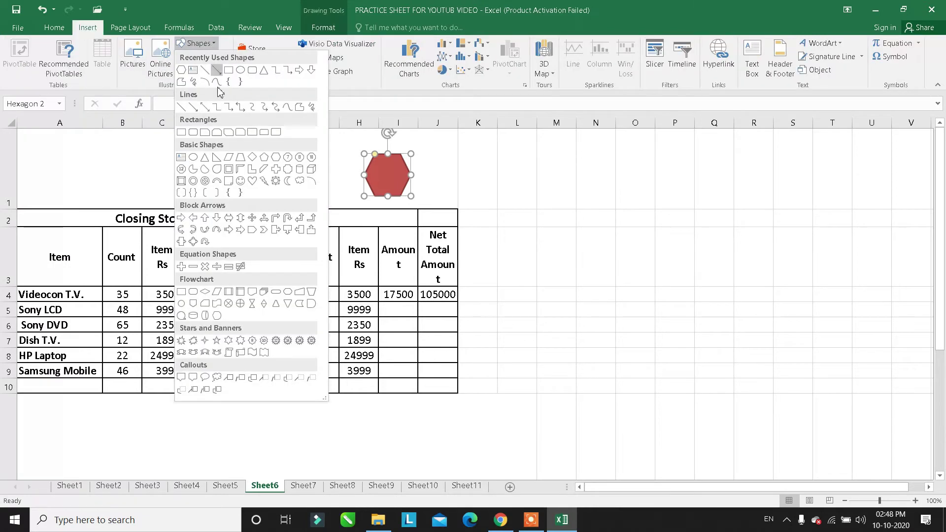
left_click_drag(497, 151, 575, 231)
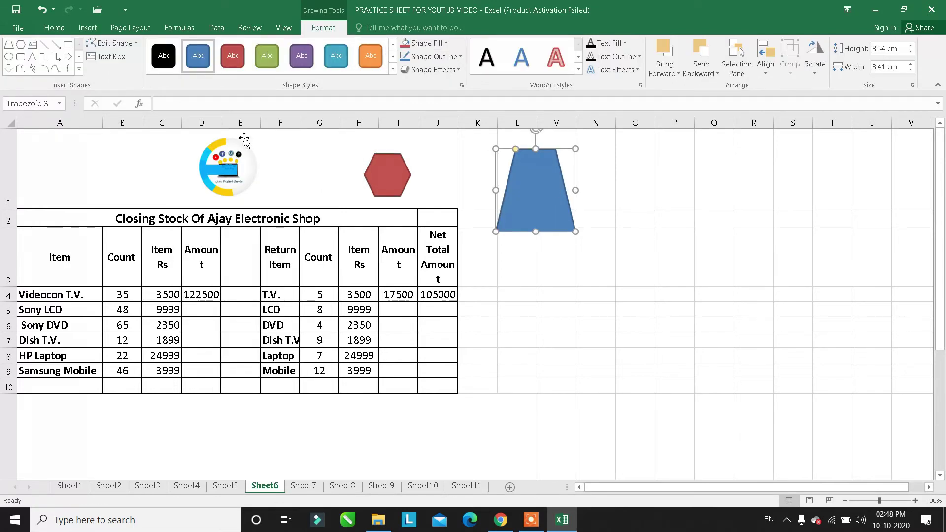
mouse_move(548, 185)
left_mouse_down()
mouse_move(494, 213)
mouse_move(496, 193)
mouse_move(323, 189)
left_mouse_up()
left_click_drag(363, 230, 353, 216)
left_click_drag(330, 184, 463, 196)
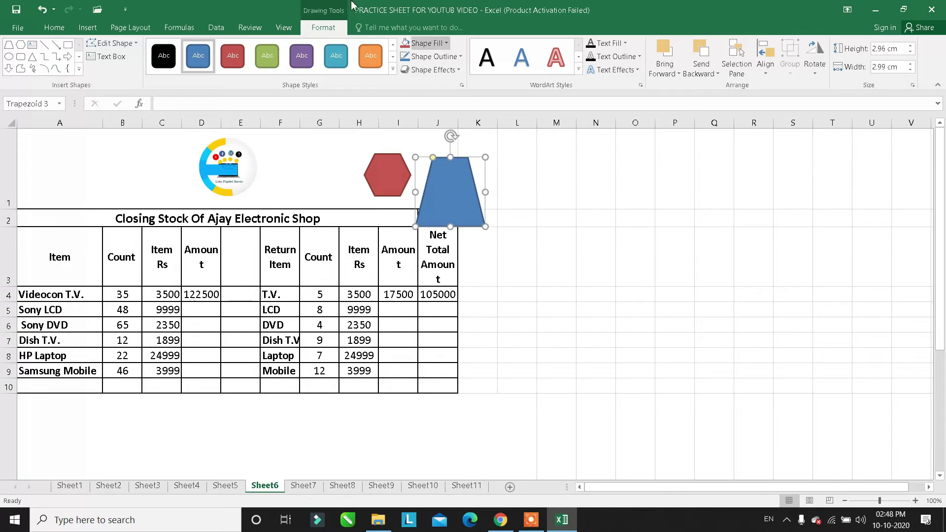
- Glance at the YouTube channel in the browser and come back to the Excel workbook
left_click(500, 520)
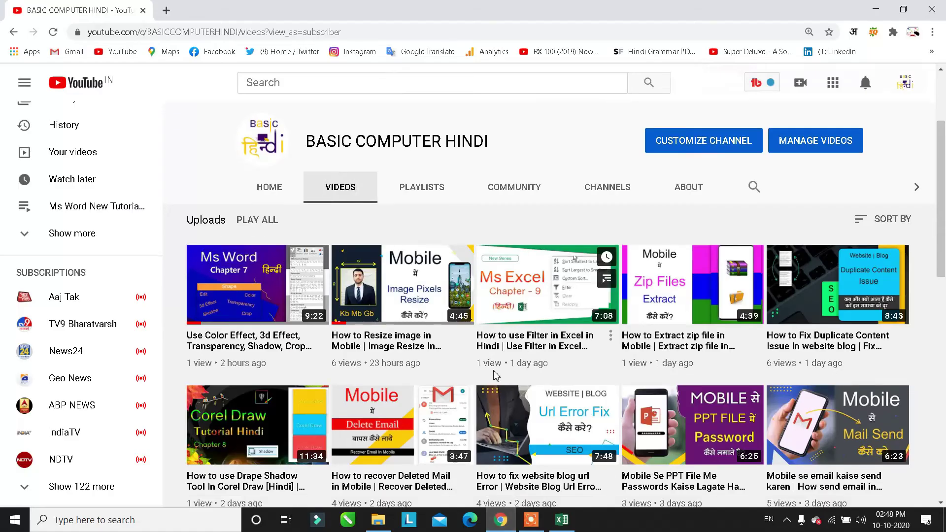
scroll(496, 376, "down", 10)
scroll(496, 376, "up", 3)
left_click(561, 519)
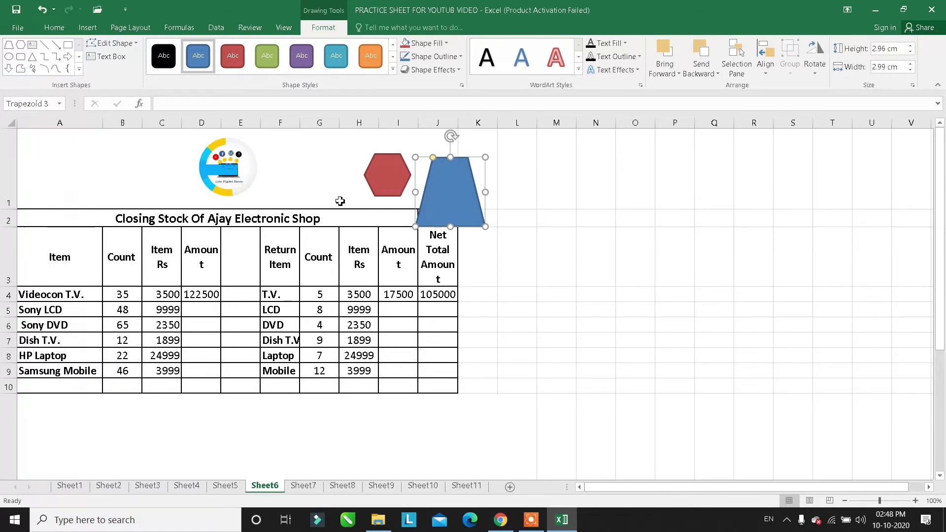
- Nudge the trapezoid up and tuck the logo picture behind it
left_click_drag(430, 203, 444, 193)
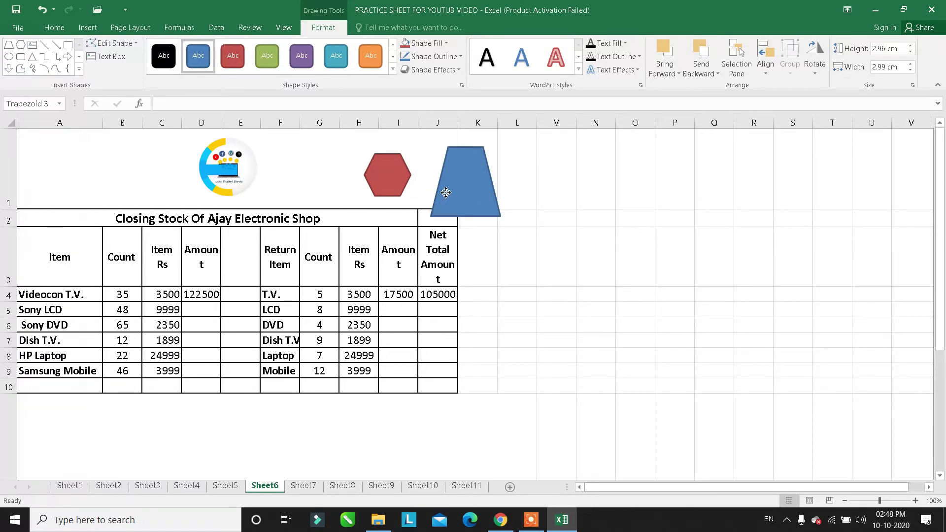
left_click(87, 29)
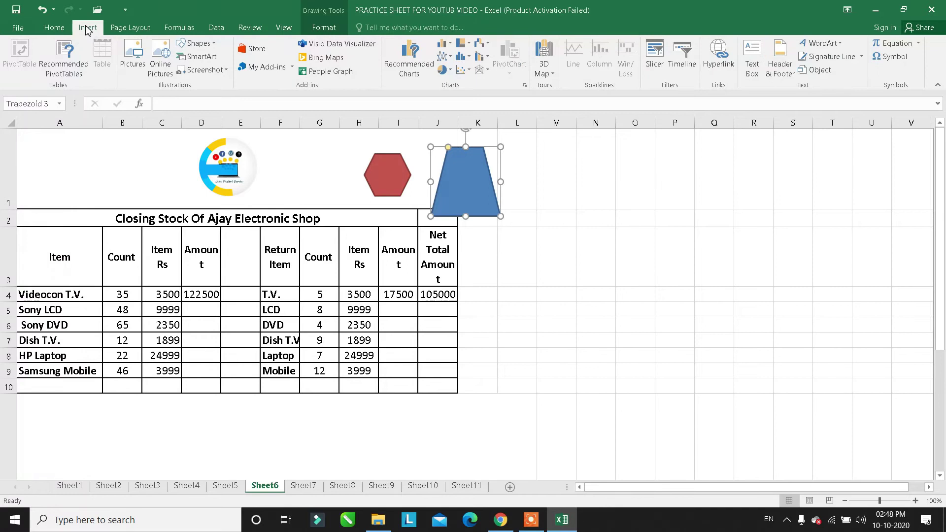
left_click_drag(221, 167, 454, 178)
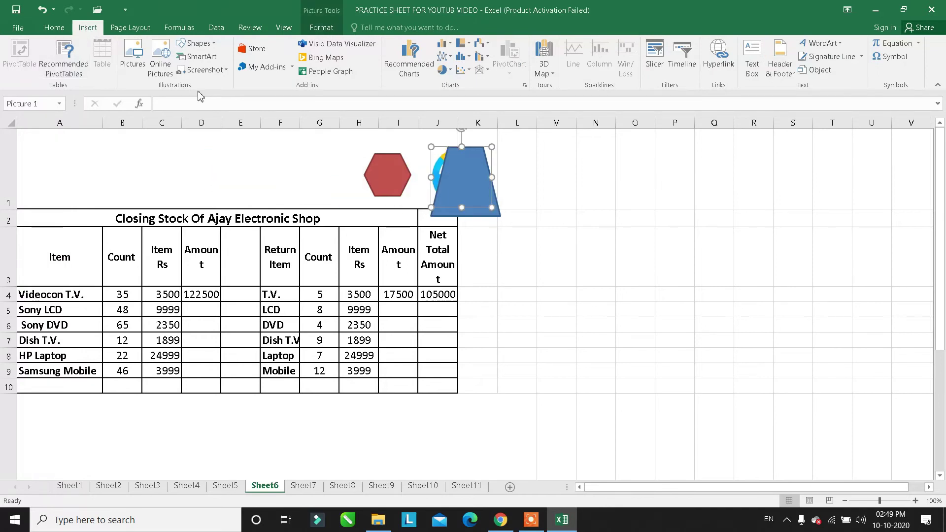
- Insert a Vertical Box List SmartArt graphic from the List category
left_click(199, 57)
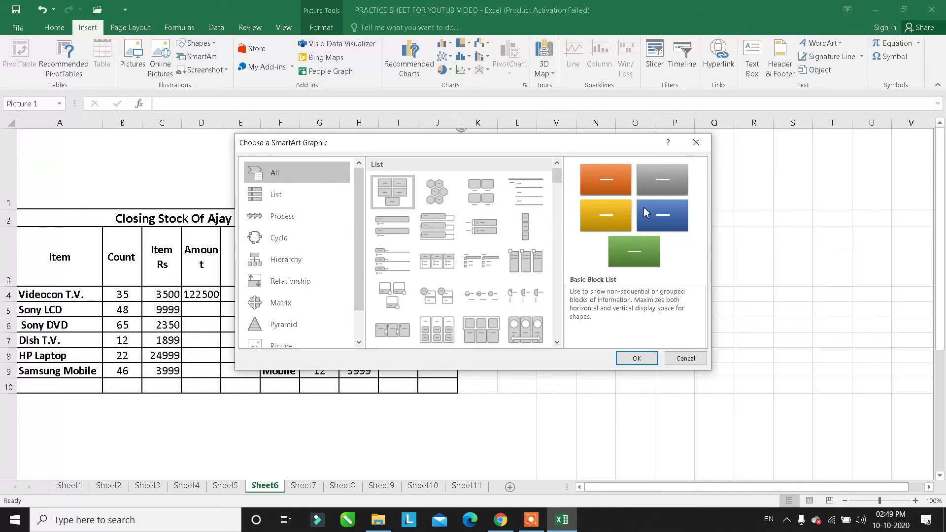
left_click(433, 234)
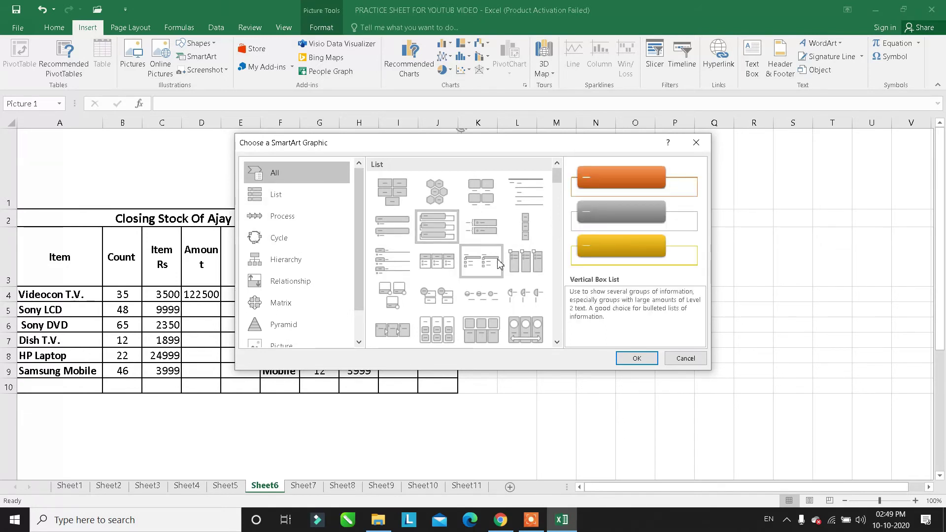
left_click(642, 363)
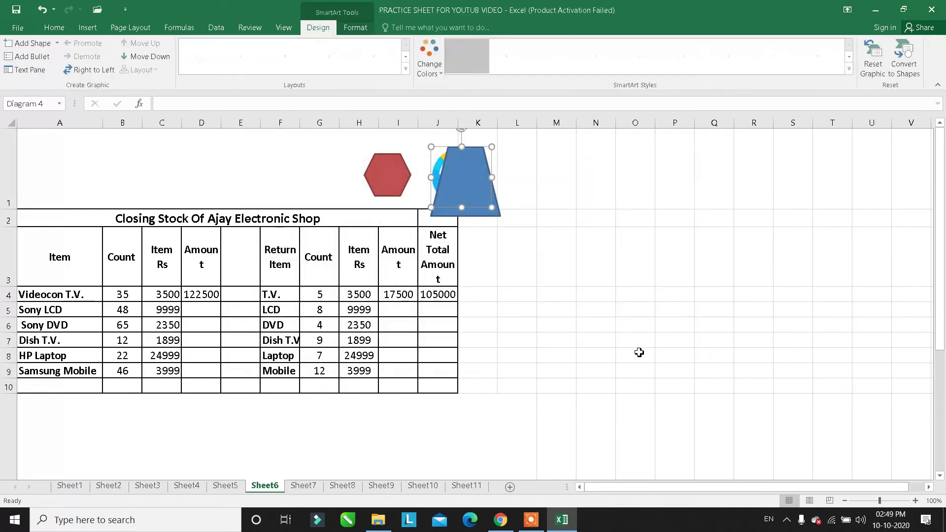
- Label the first SmartArt box HF and recolour the list in Accent 1 blue shades
mouse_move(464, 235)
left_mouse_down()
mouse_move(483, 233)
mouse_move(459, 237)
left_mouse_up()
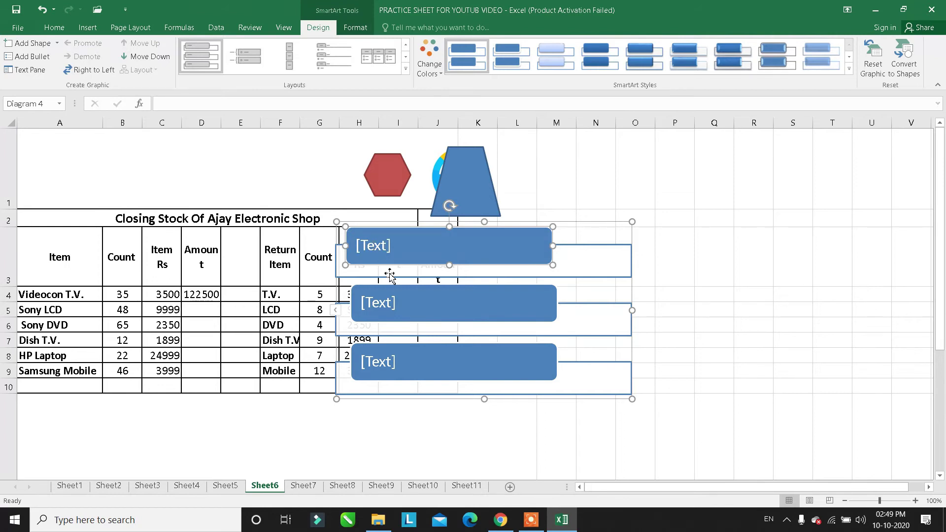
left_click(393, 302)
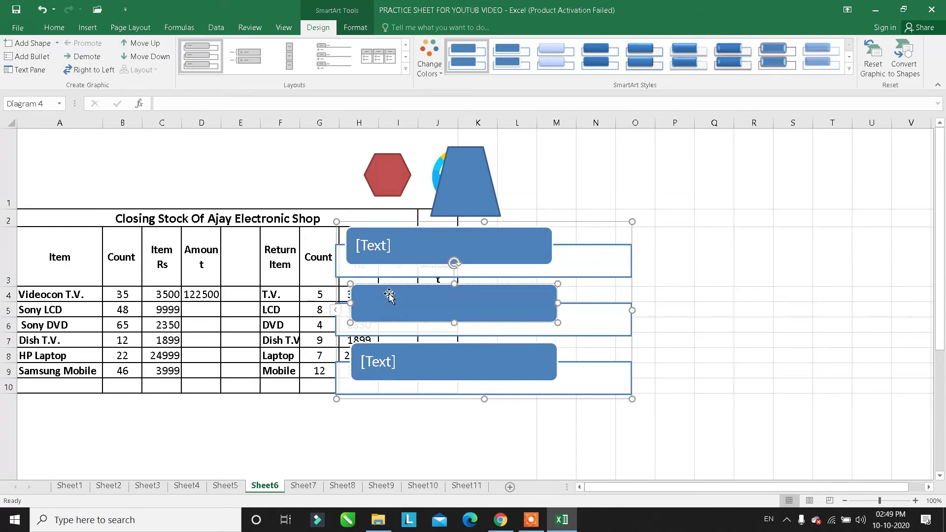
type("GGH")
left_click(401, 246)
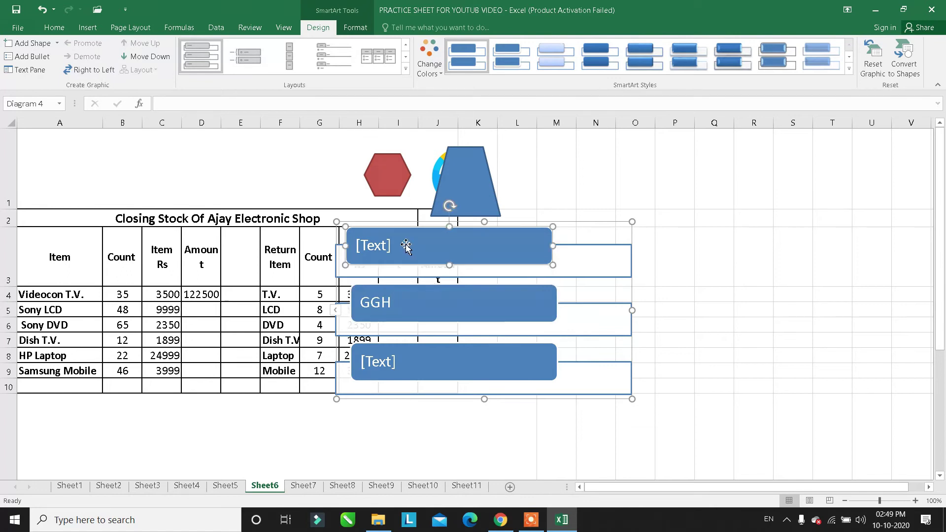
type("HF")
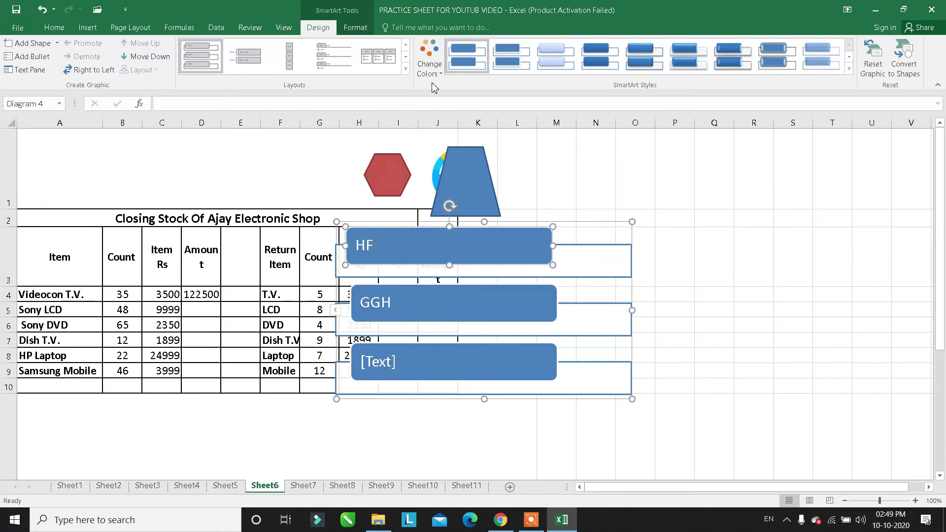
left_click(429, 63)
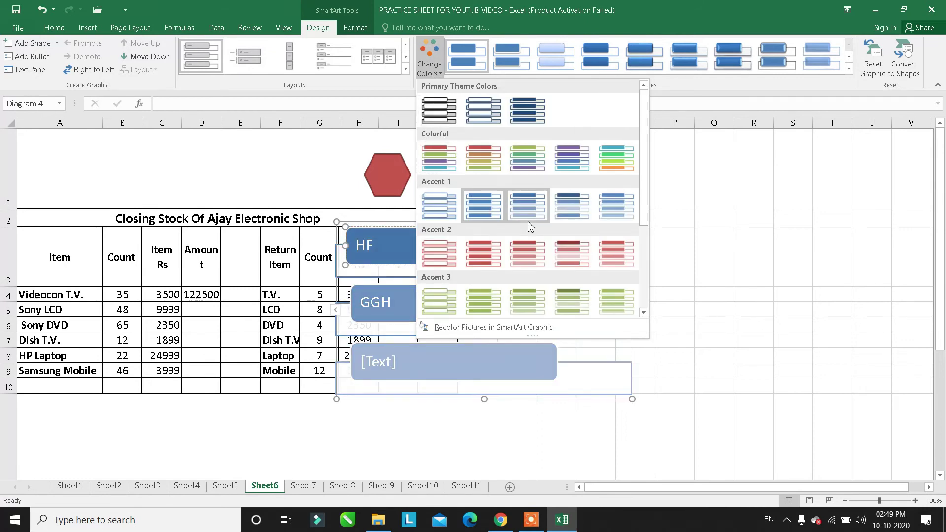
left_click(527, 206)
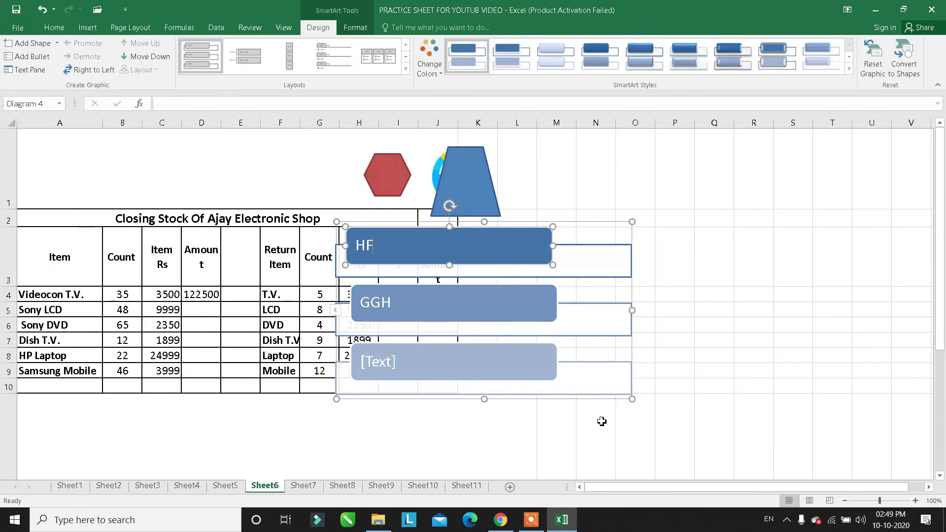
- Shrink the SmartArt frame, rearrange the HF and GGH boxes, then delete the diagram
left_click_drag(632, 399, 570, 369)
left_click_drag(490, 243, 199, 370)
left_click_drag(462, 293, 520, 327)
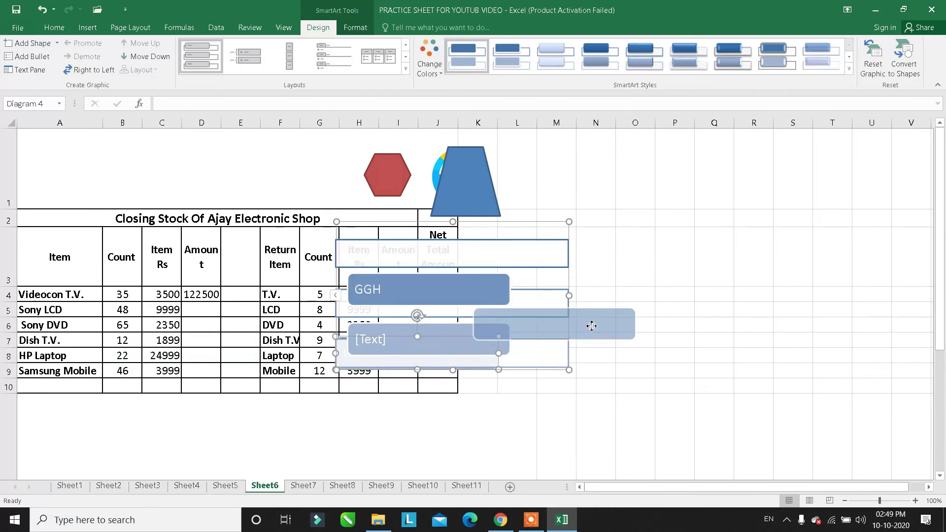
left_click(533, 223)
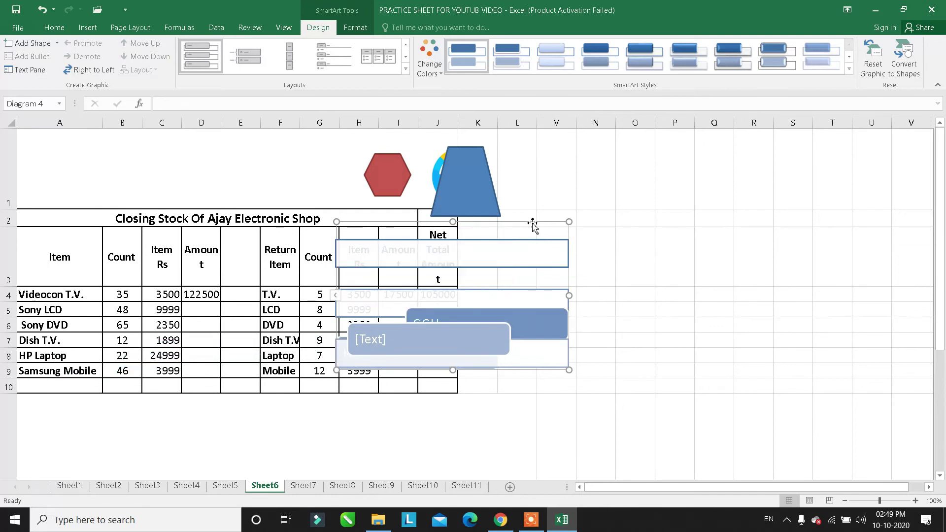
key("Delete")
left_click(474, 203)
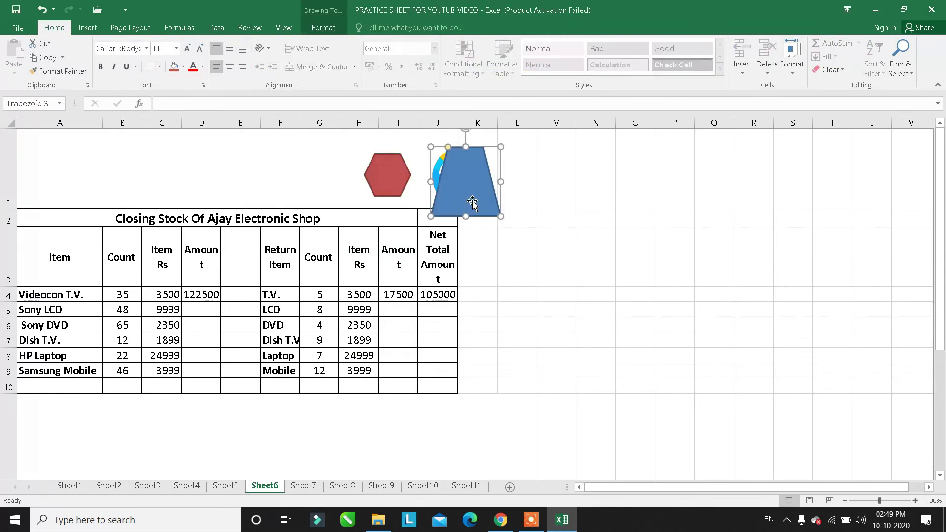
- Delete the blue trapezoid and the red hexagon
key("Delete")
left_click(382, 181)
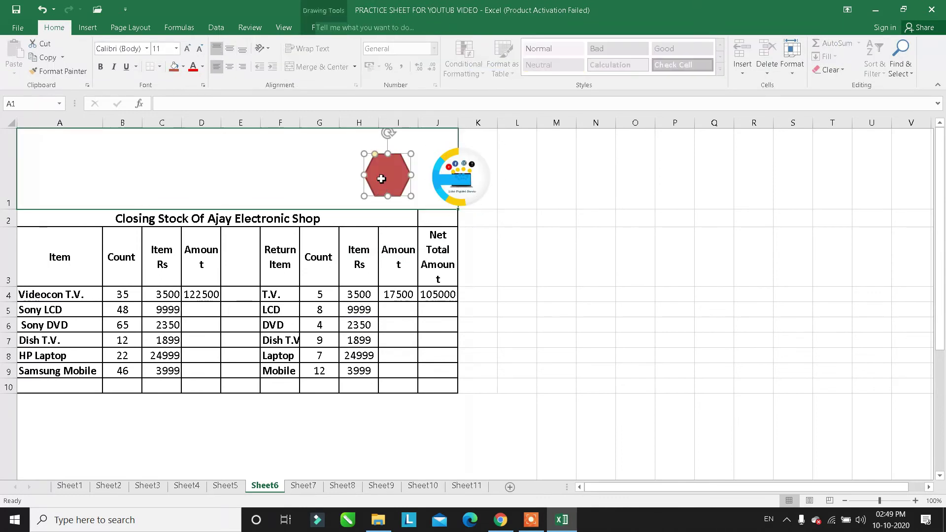
key("Delete")
- Move the logo back into cell A1 above the stock table
left_click_drag(482, 175, 218, 169)
left_click_drag(339, 172, 60, 165)
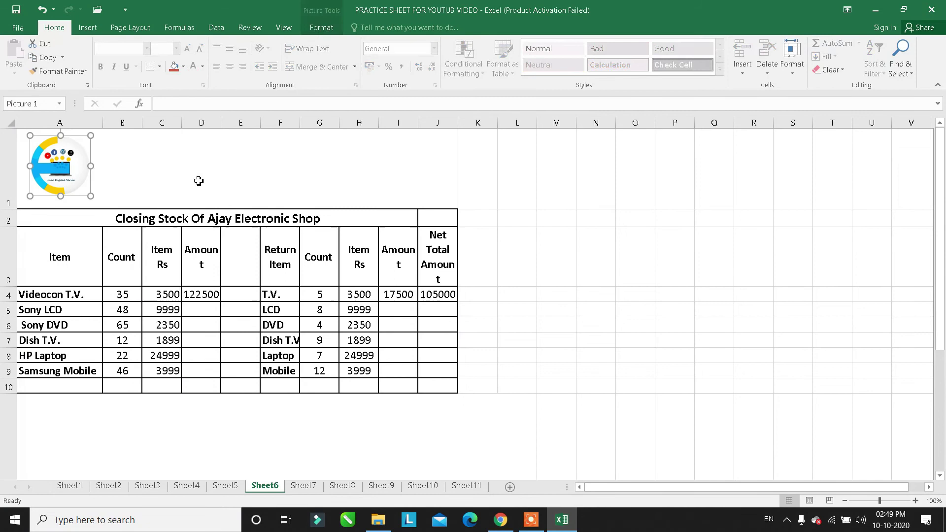
left_click(87, 27)
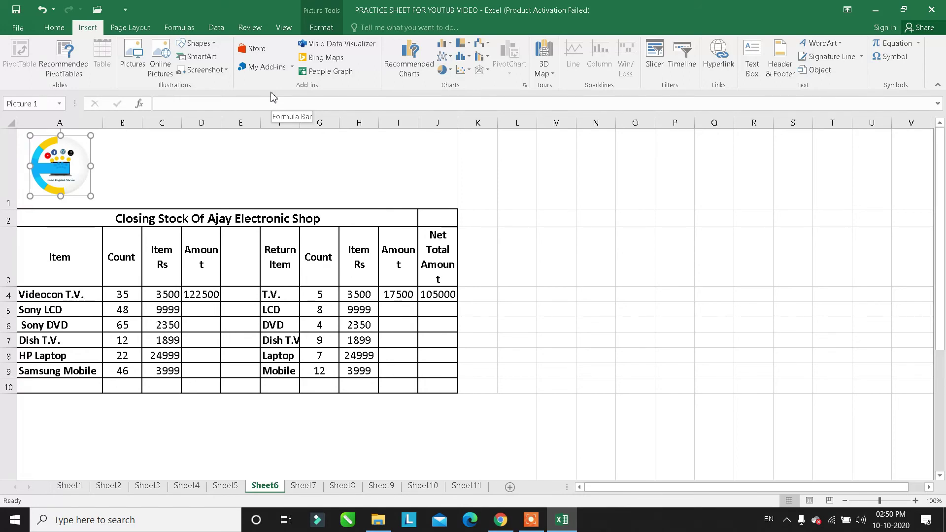
- Start an Insert > Screenshot screen clipping, bringing up the YouTube Videos page
left_click(224, 71)
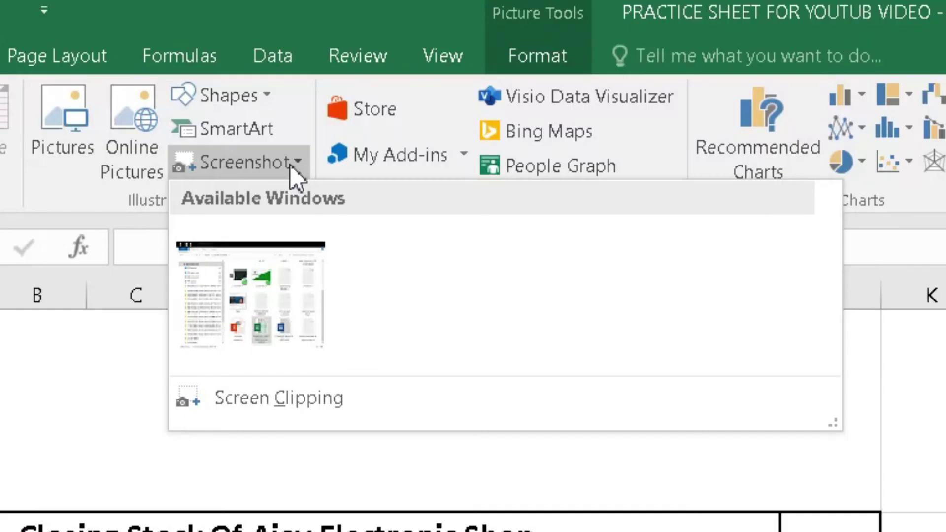
left_click(290, 399)
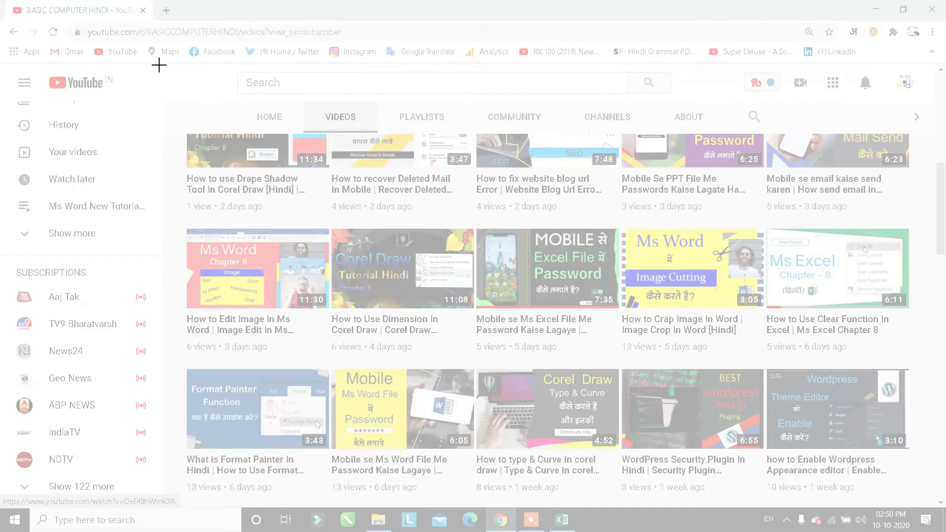
- Capture a region of the YouTube Videos page into the sheet, then delete that clipping
left_click_drag(155, 62, 821, 363)
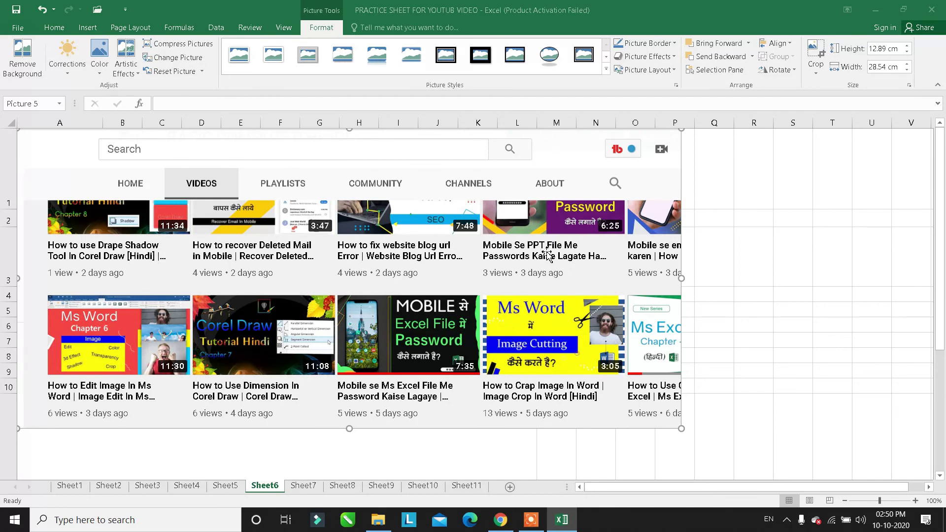
key("Delete")
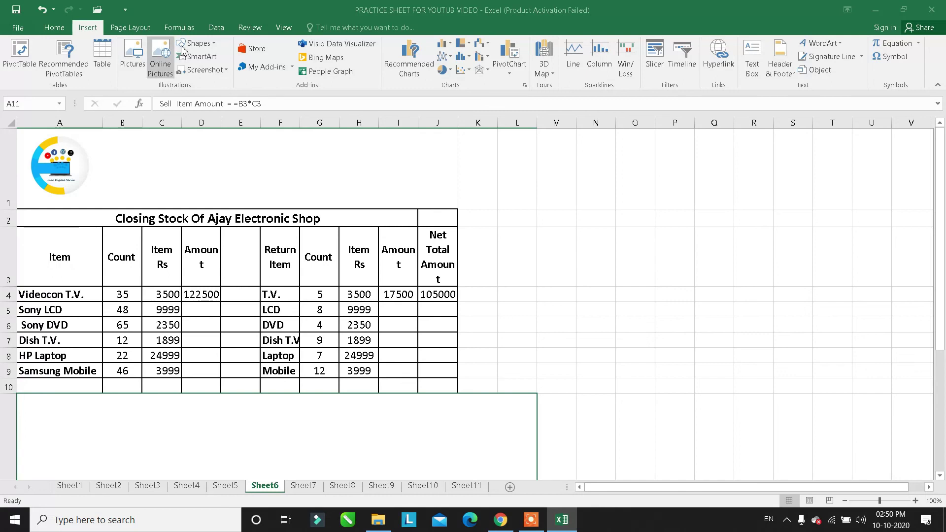